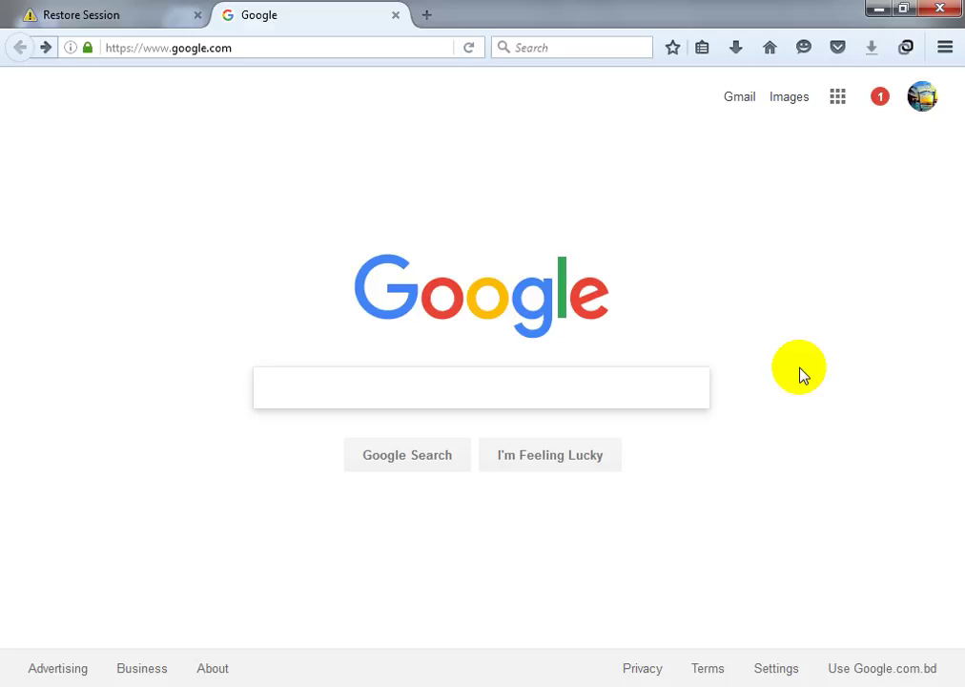
# Search Google for 'google translate' by picking it from the autocomplete suggestions.
pyautogui.write('oogle ')
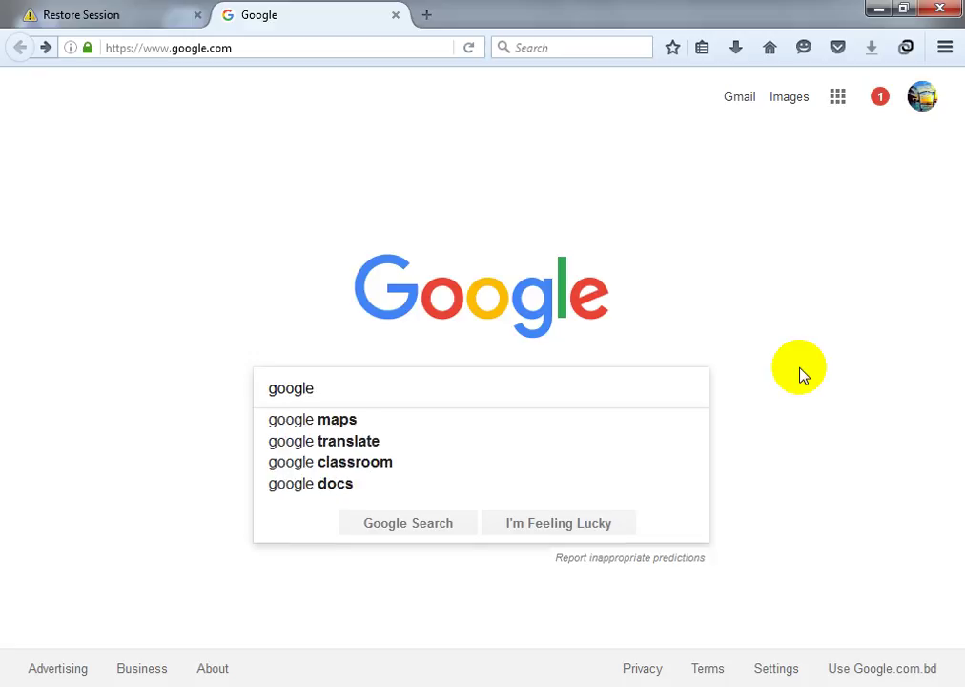
pyautogui.write('tra')
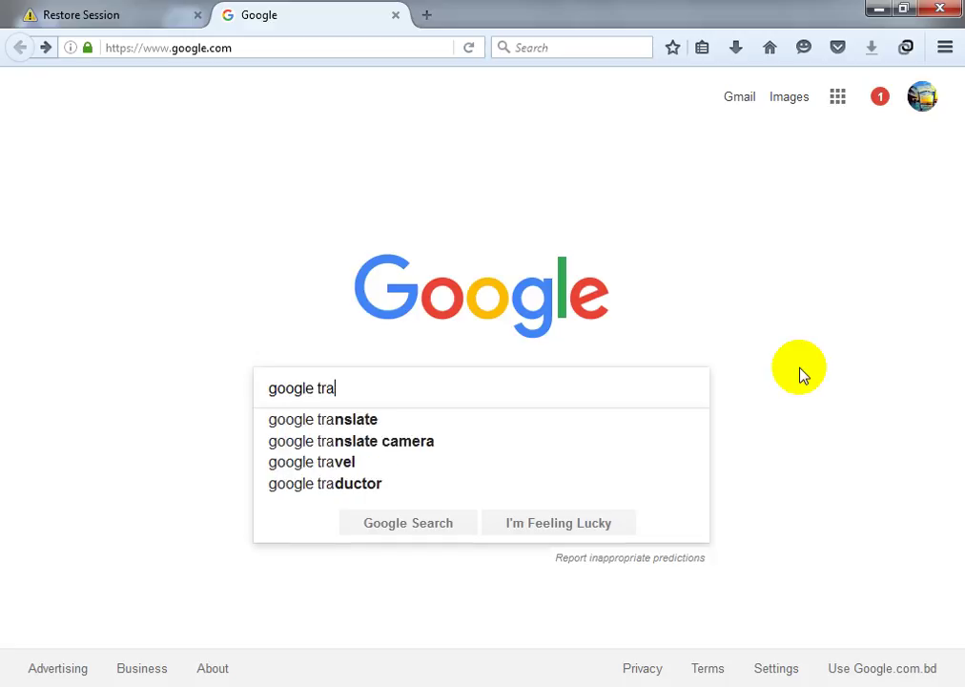
pyautogui.press('Down')
pyautogui.press('Return')
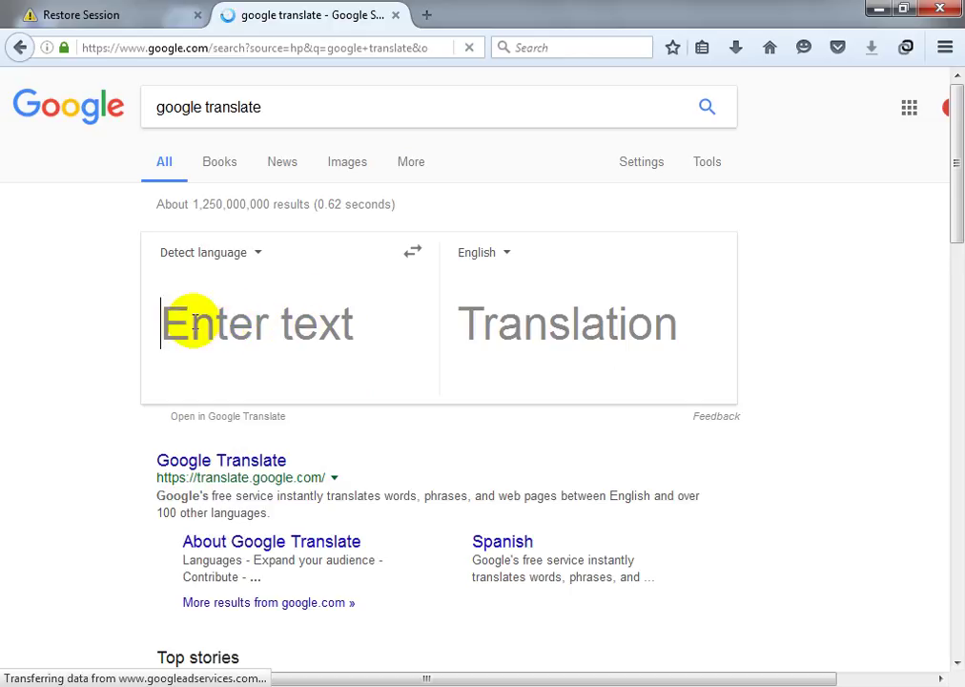
# Go to the translate.google.com site from the 'google translate' search results.
pyautogui.click(198, 321)
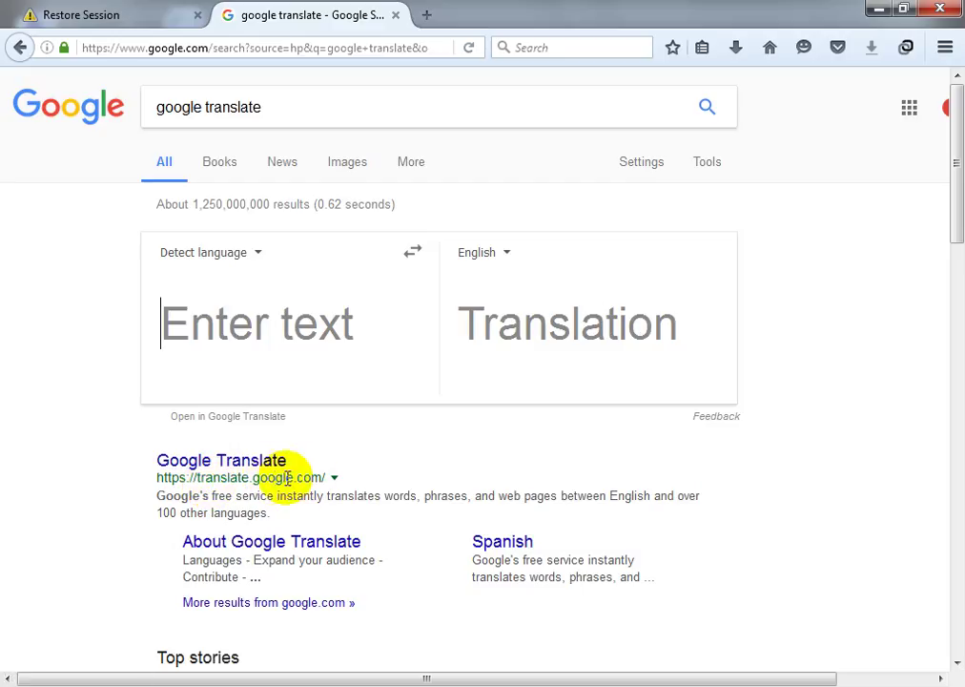
pyautogui.click(221, 463)
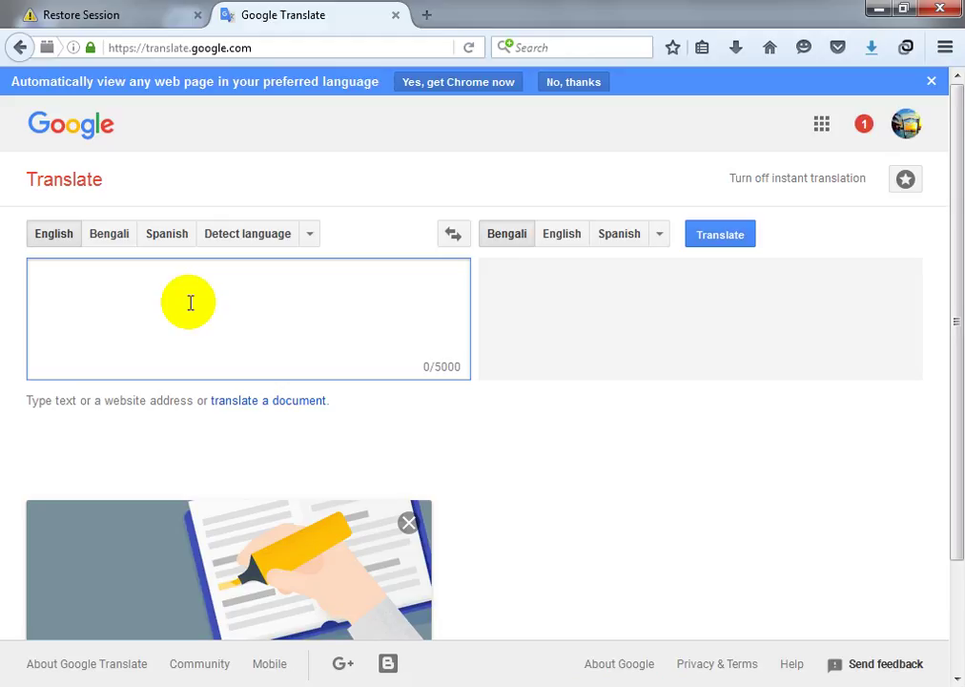
# Translate 'Good morning' into Bengali, then switch the target to Spanish to get 'Buenos días'.
pyautogui.write('Goo')
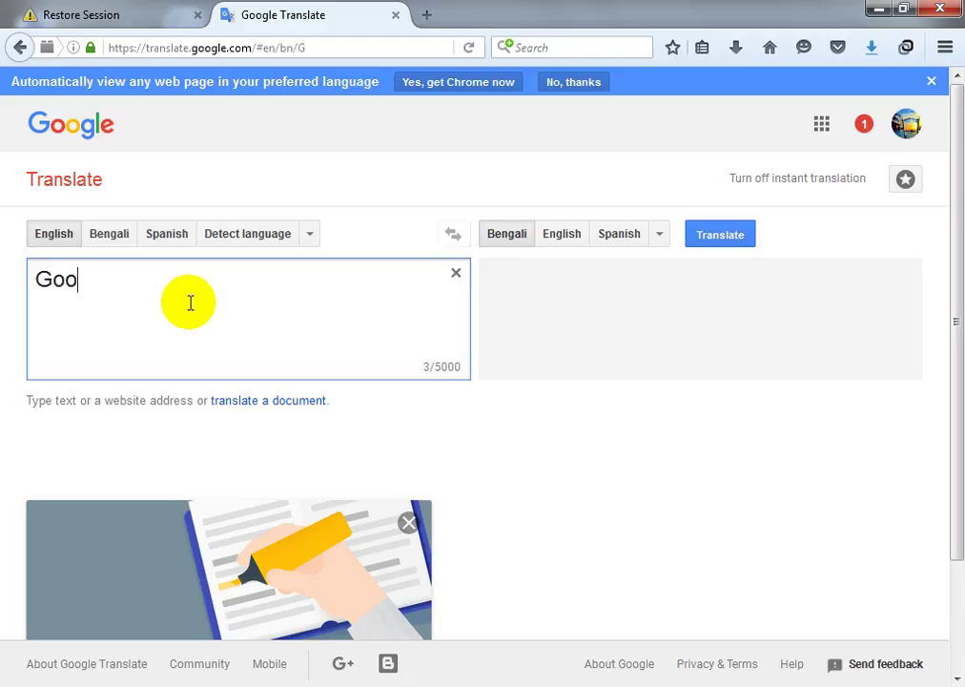
pyautogui.write('d')
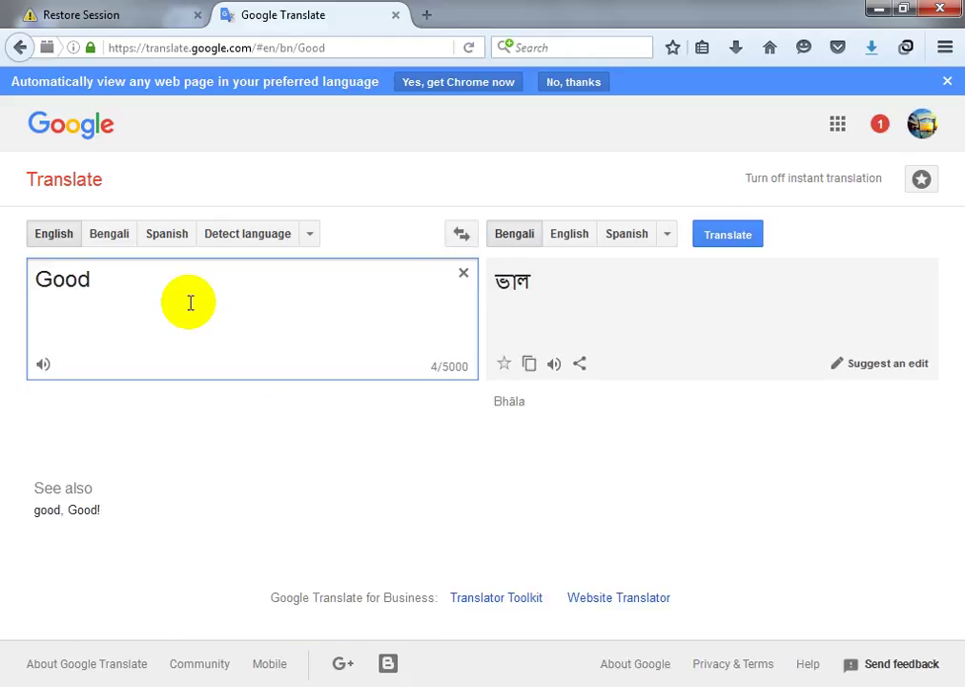
pyautogui.write(' morning')
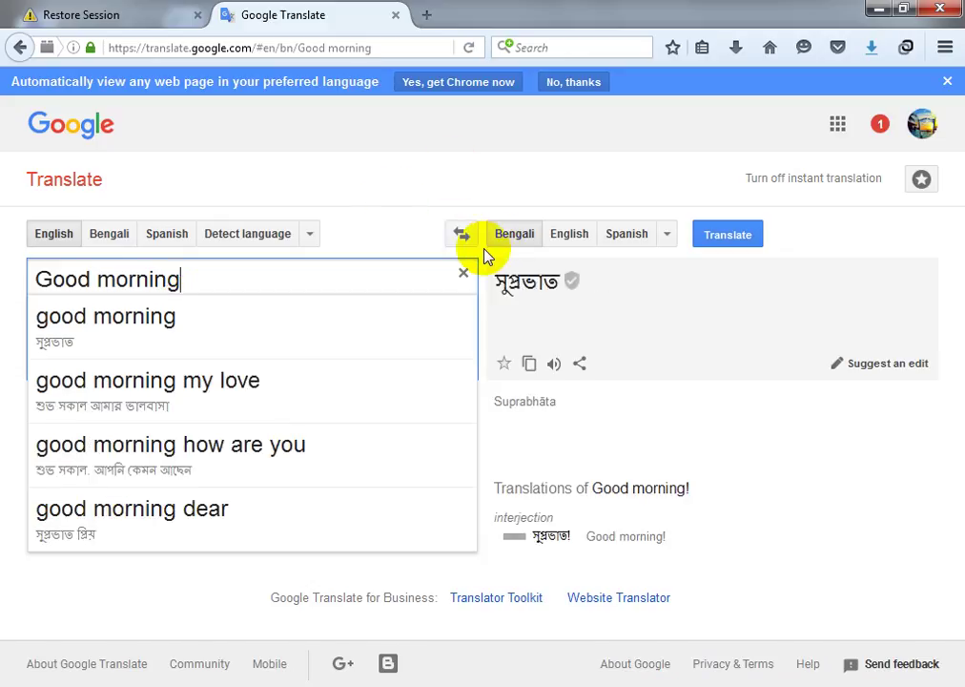
pyautogui.click(749, 242)
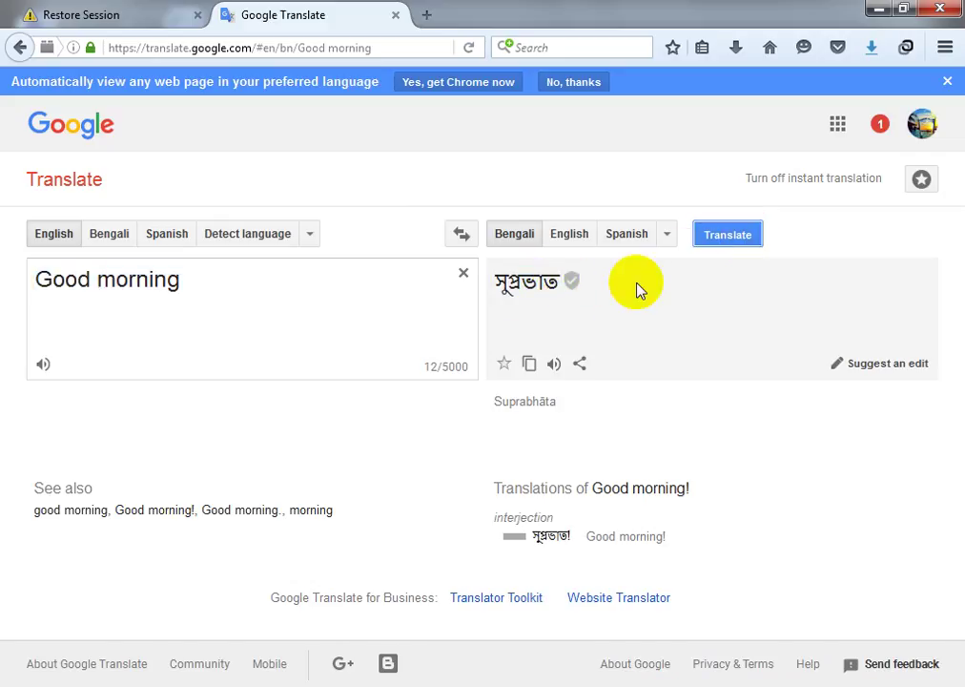
pyautogui.click(236, 321)
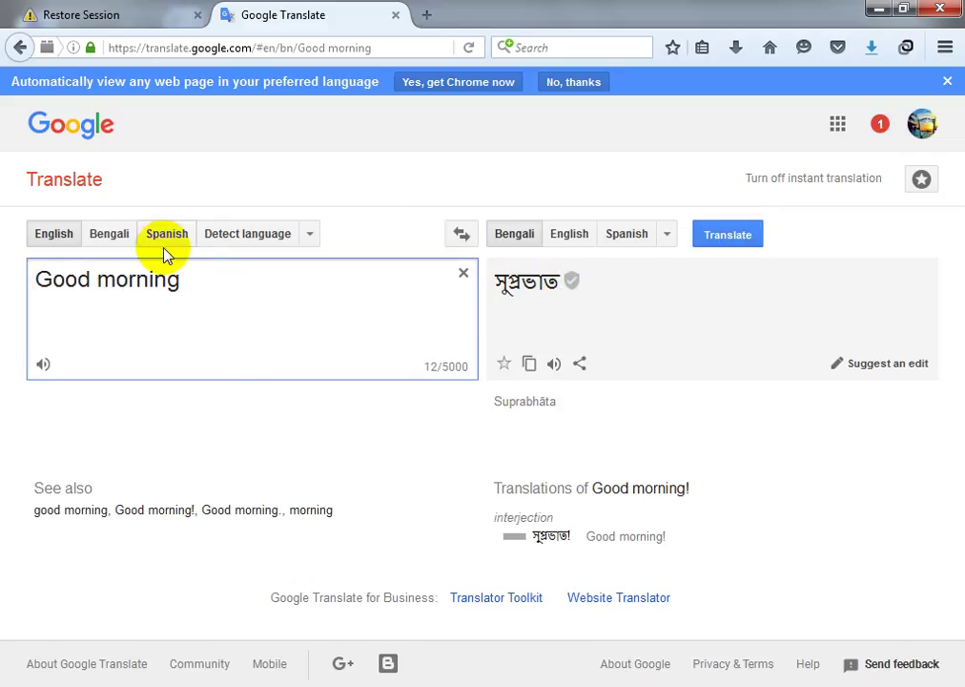
pyautogui.click(622, 238)
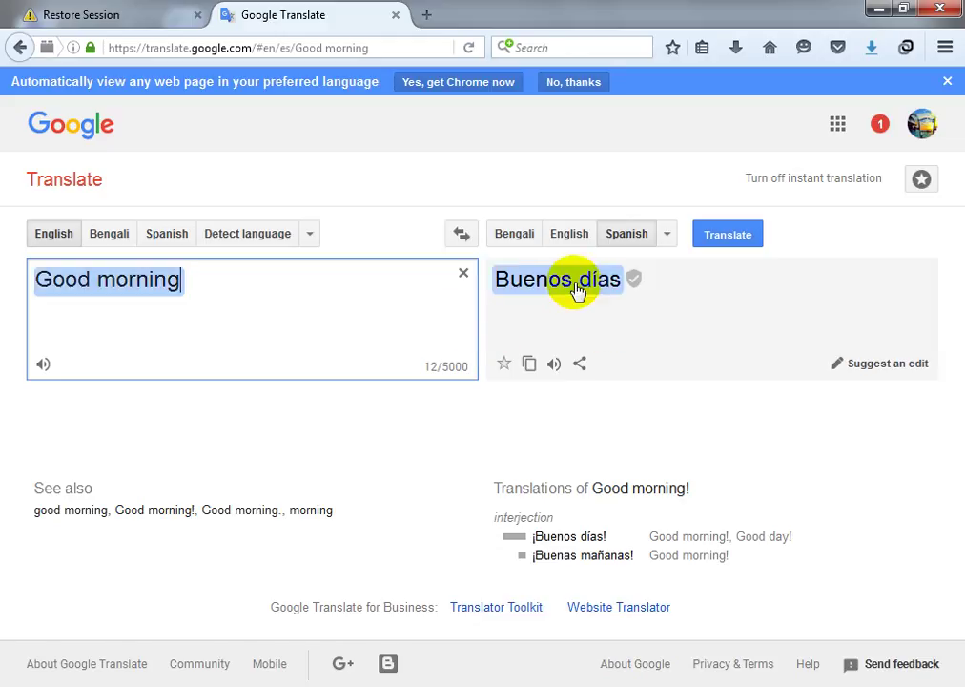
# Try Italian, then Chinese (Traditional), then Nepali as the target language for 'Good morning'.
pyautogui.click(666, 239)
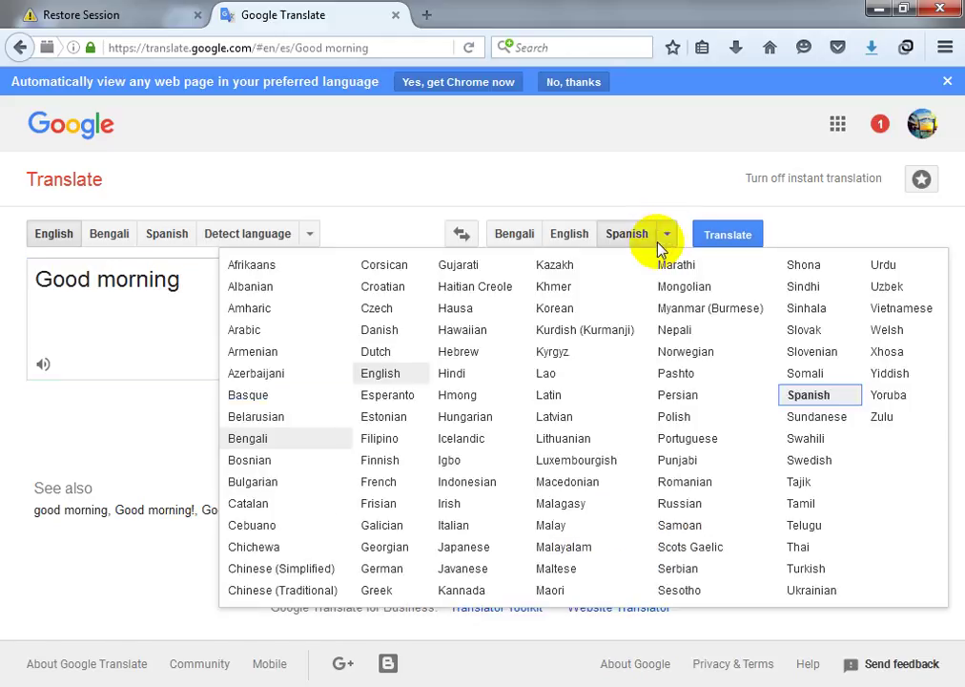
pyautogui.click(449, 527)
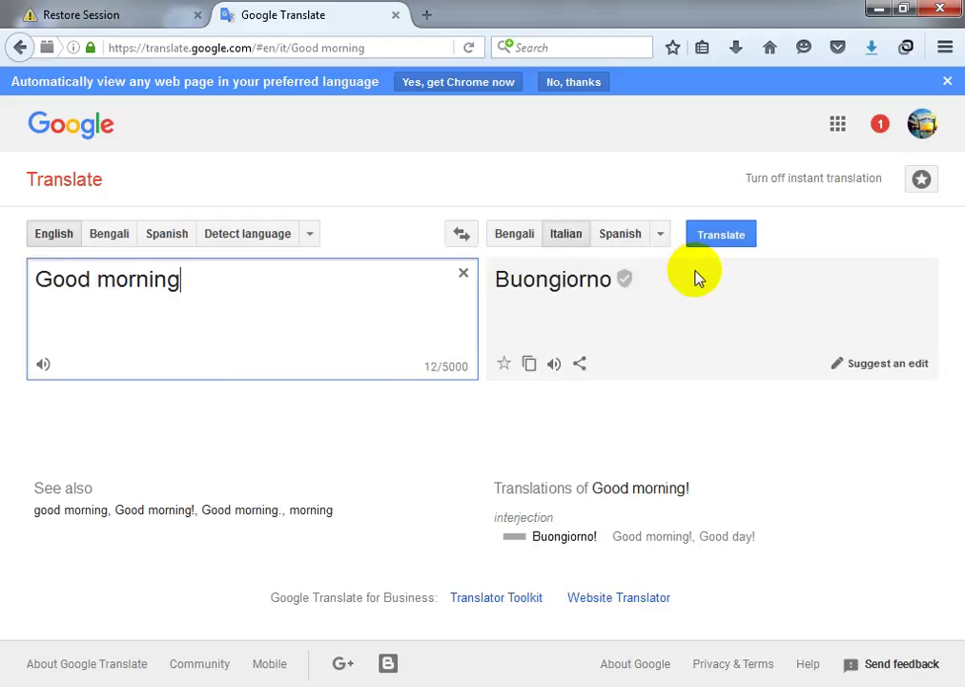
pyautogui.click(662, 238)
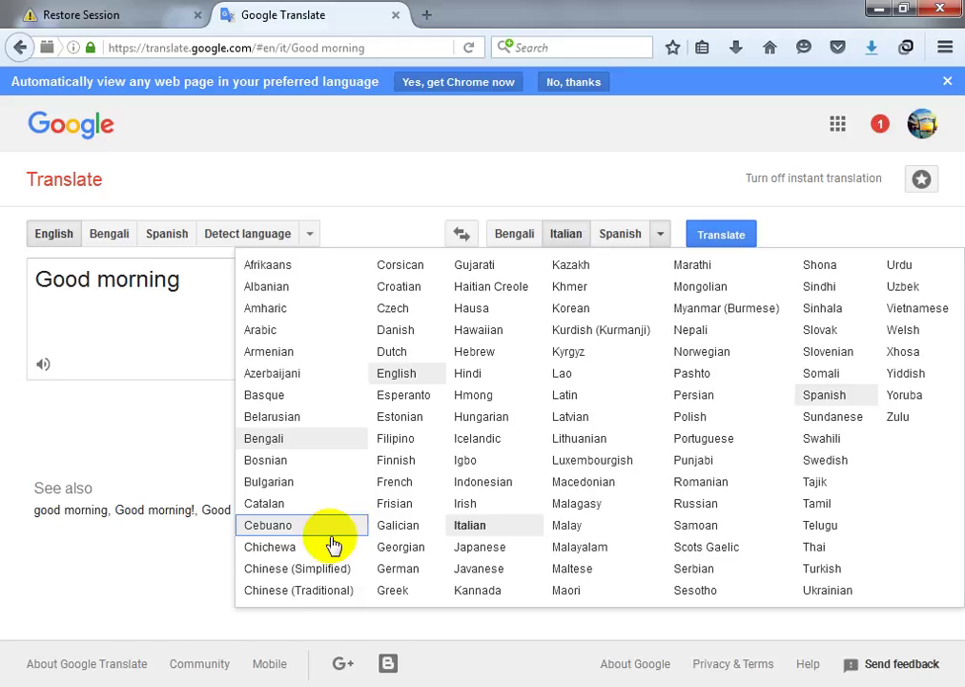
pyautogui.click(286, 592)
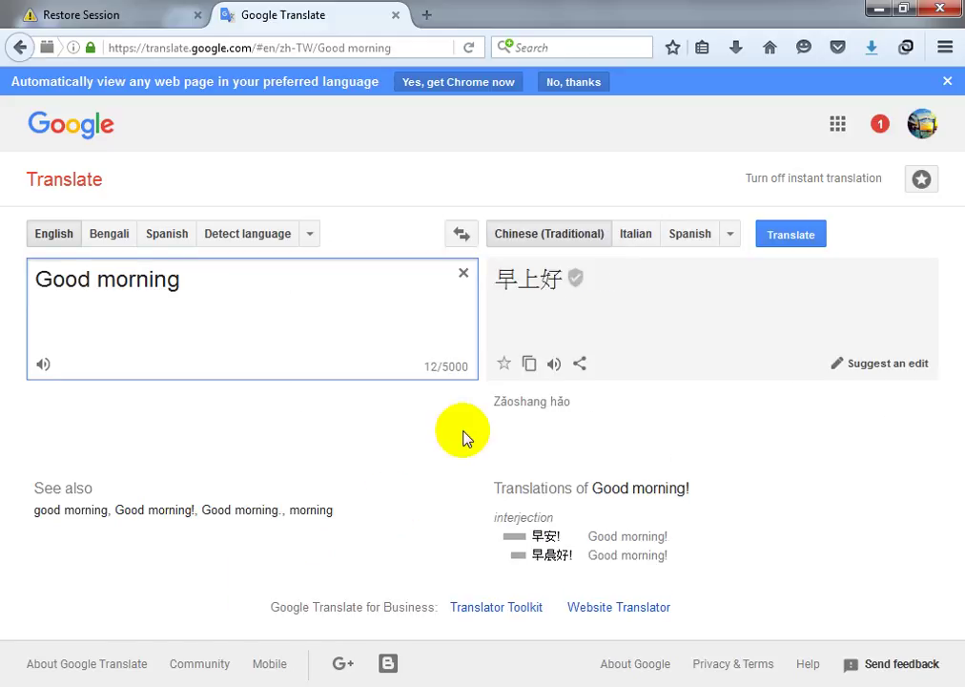
pyautogui.click(732, 239)
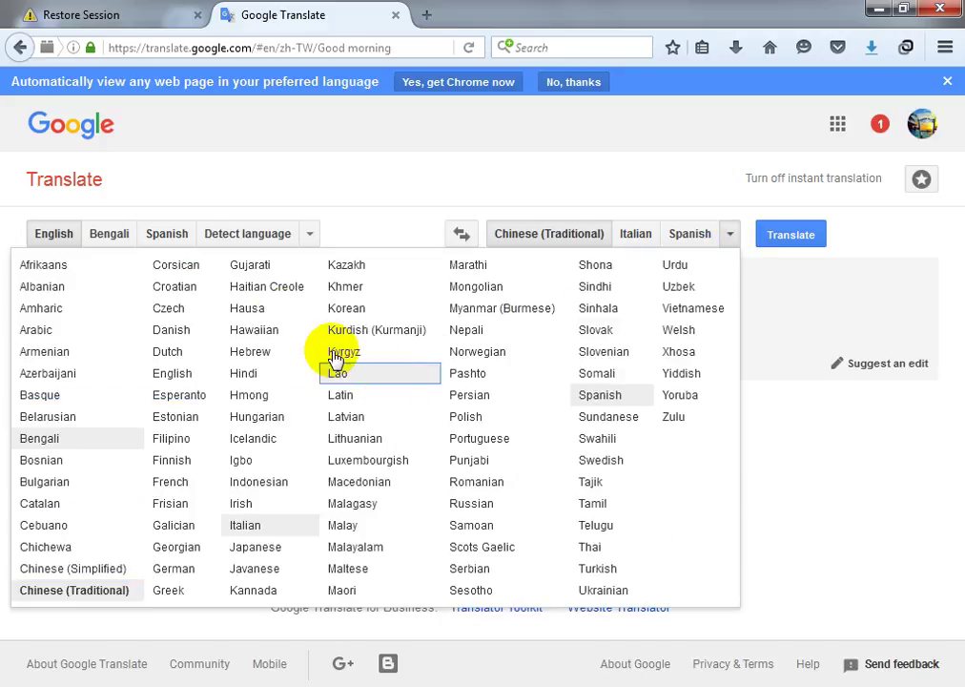
pyautogui.click(443, 334)
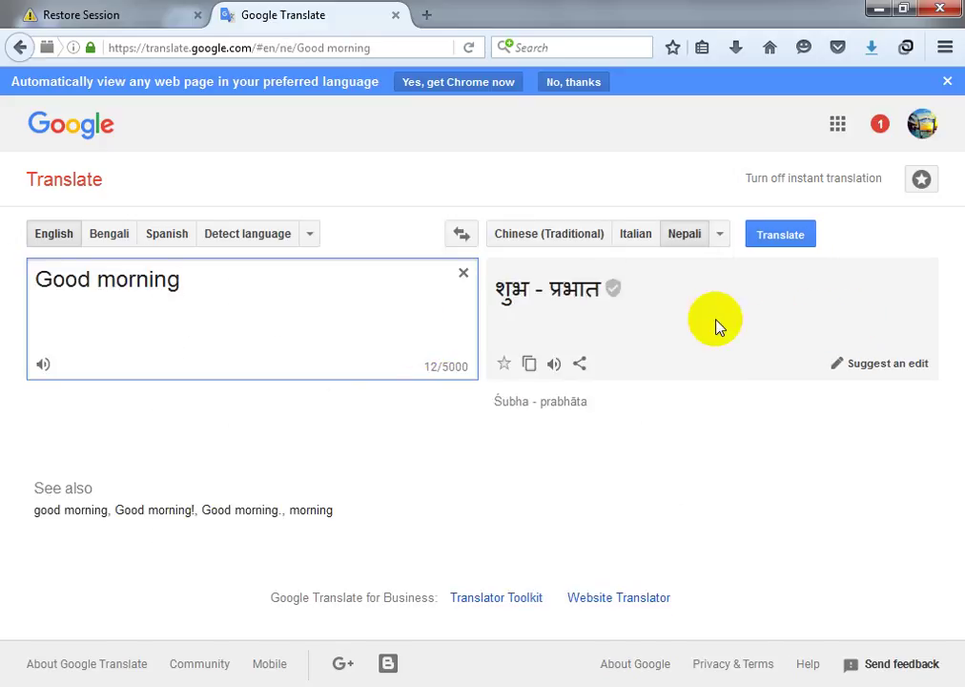
# Switch the target to Japanese, then Thai, and clear the 'Good morning' text.
pyautogui.click(719, 238)
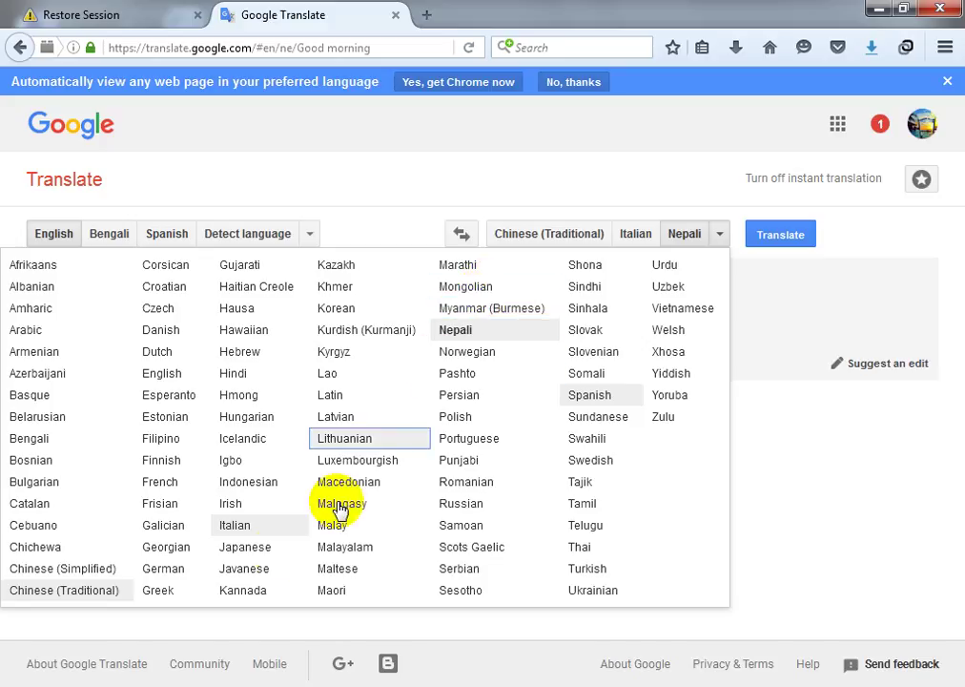
pyautogui.click(250, 549)
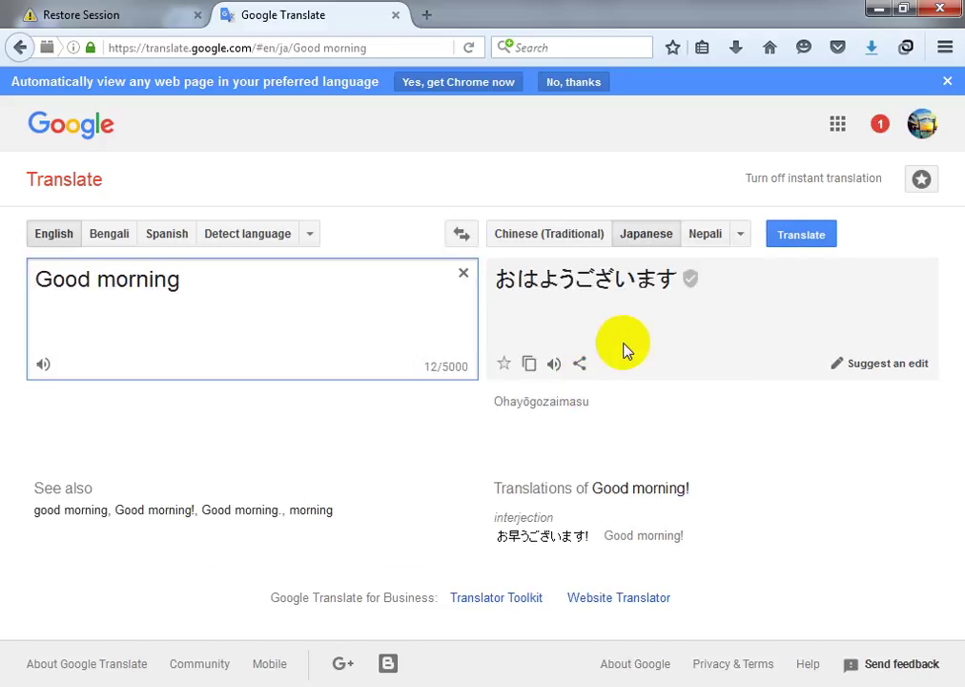
pyautogui.click(738, 236)
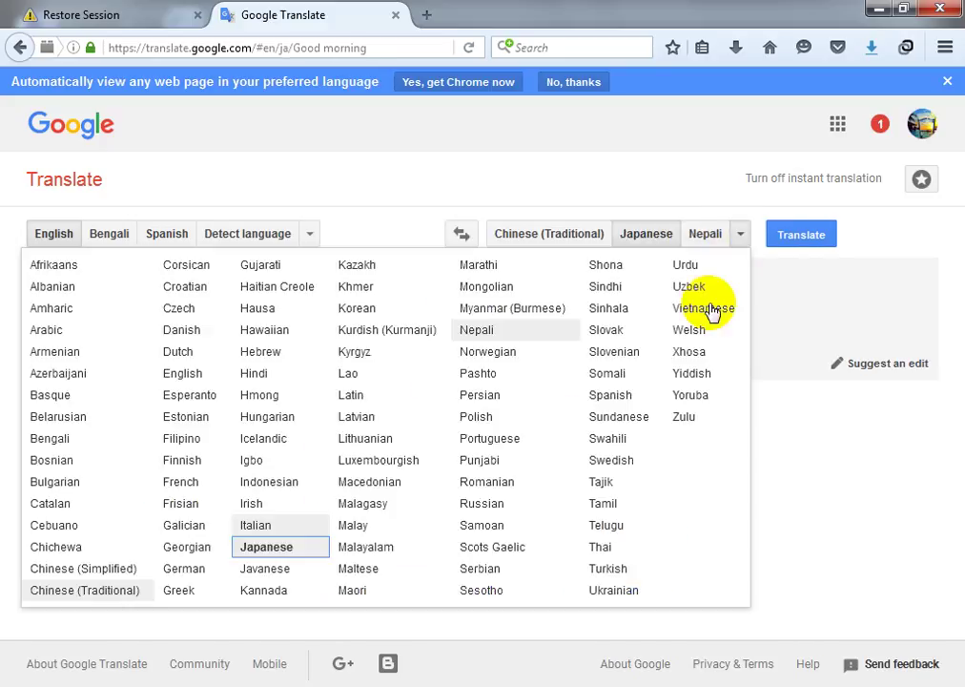
pyautogui.click(603, 549)
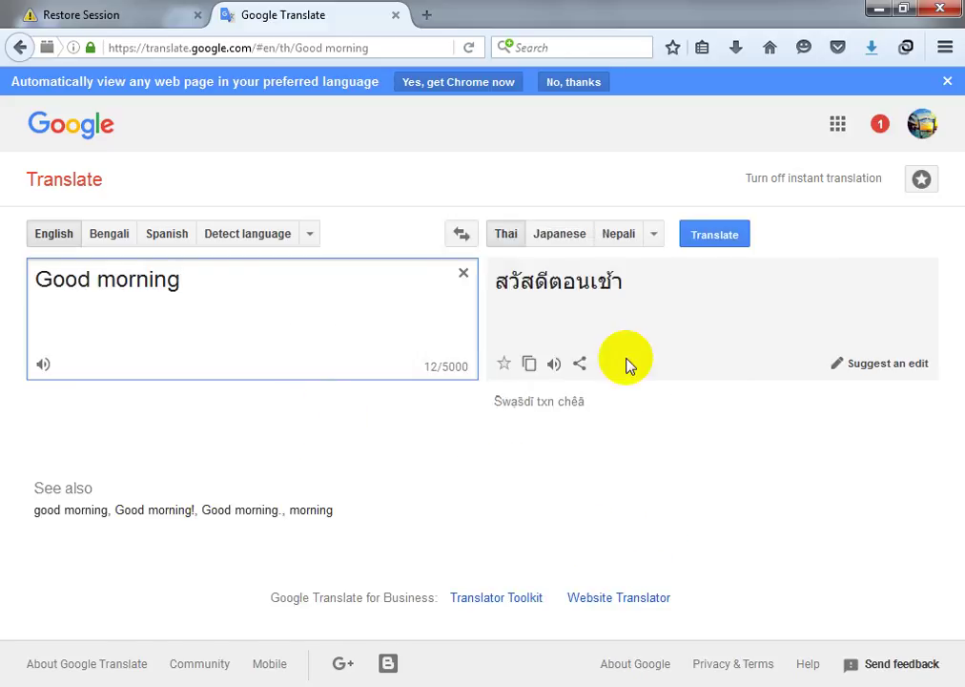
pyautogui.click(465, 277)
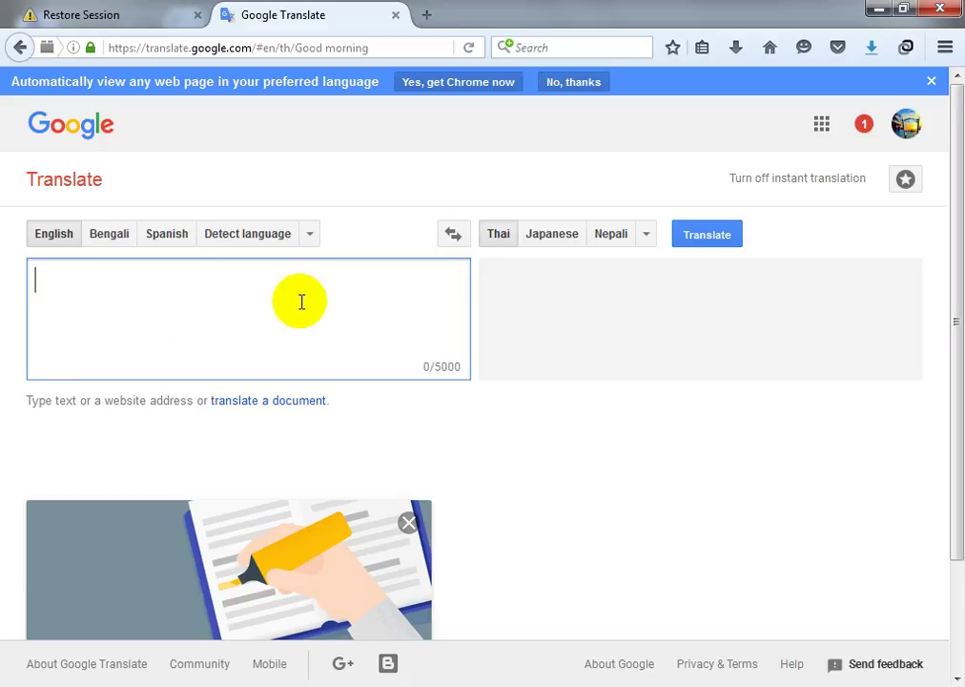
# Set the source language to Swedish and enter the word 'name'.
pyautogui.click(162, 236)
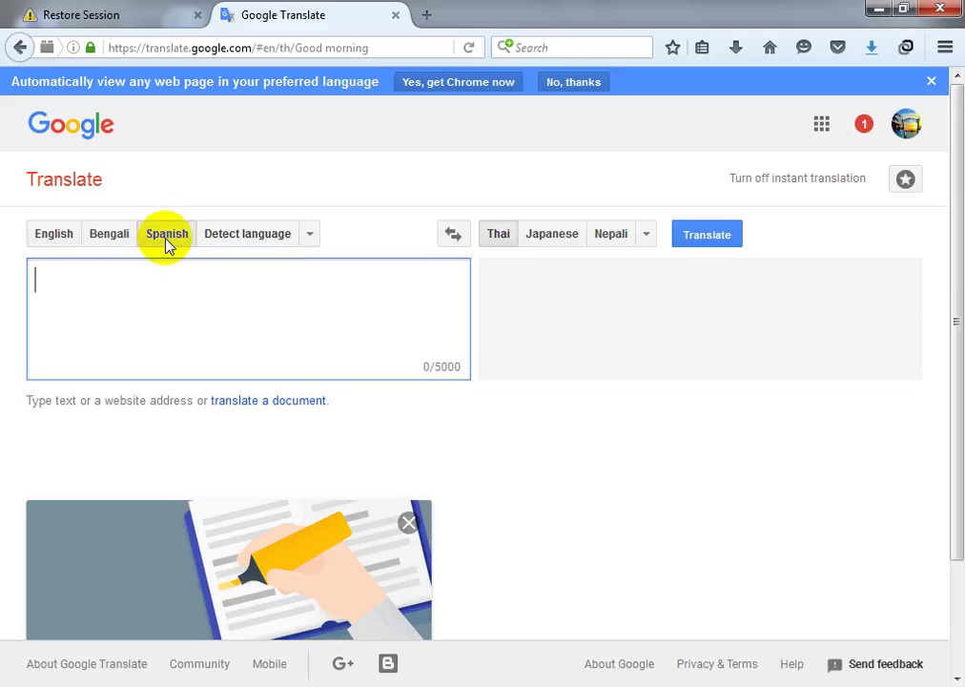
pyautogui.click(310, 234)
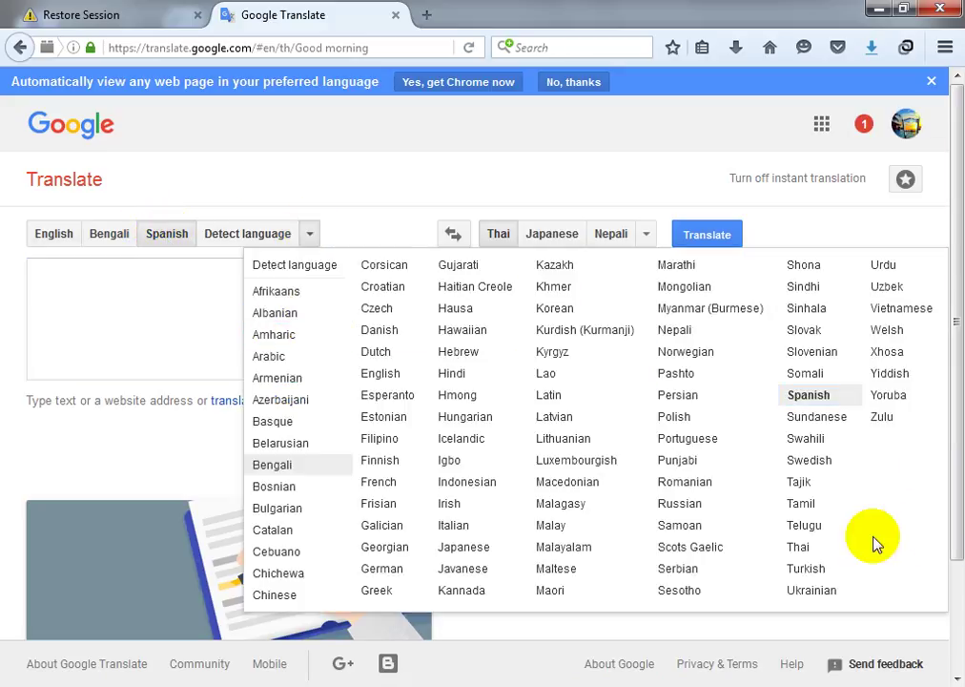
pyautogui.click(817, 462)
pyautogui.click(299, 317)
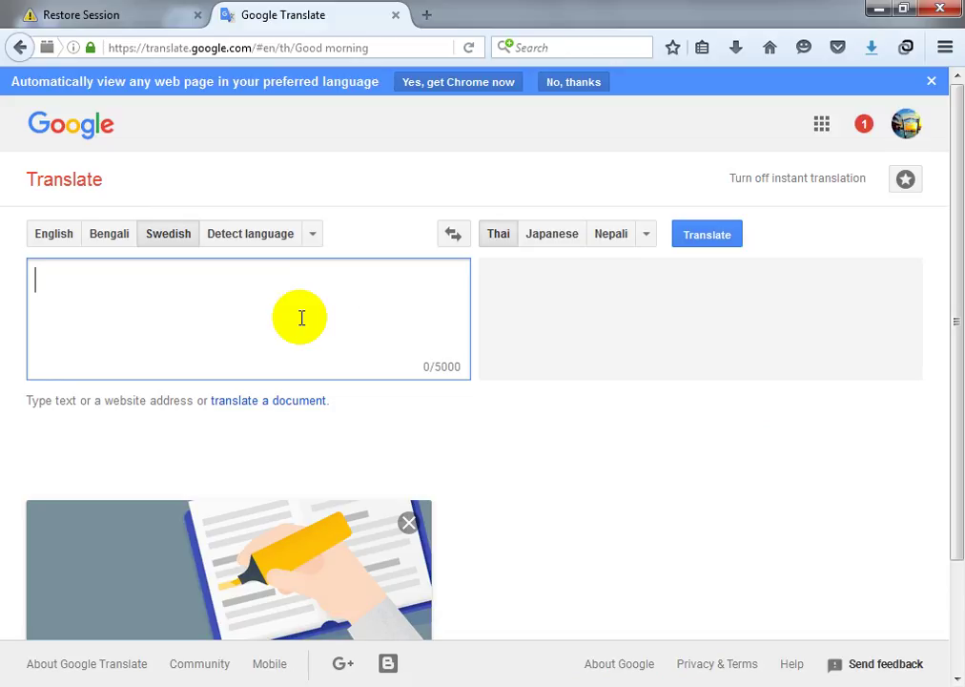
pyautogui.write('name')
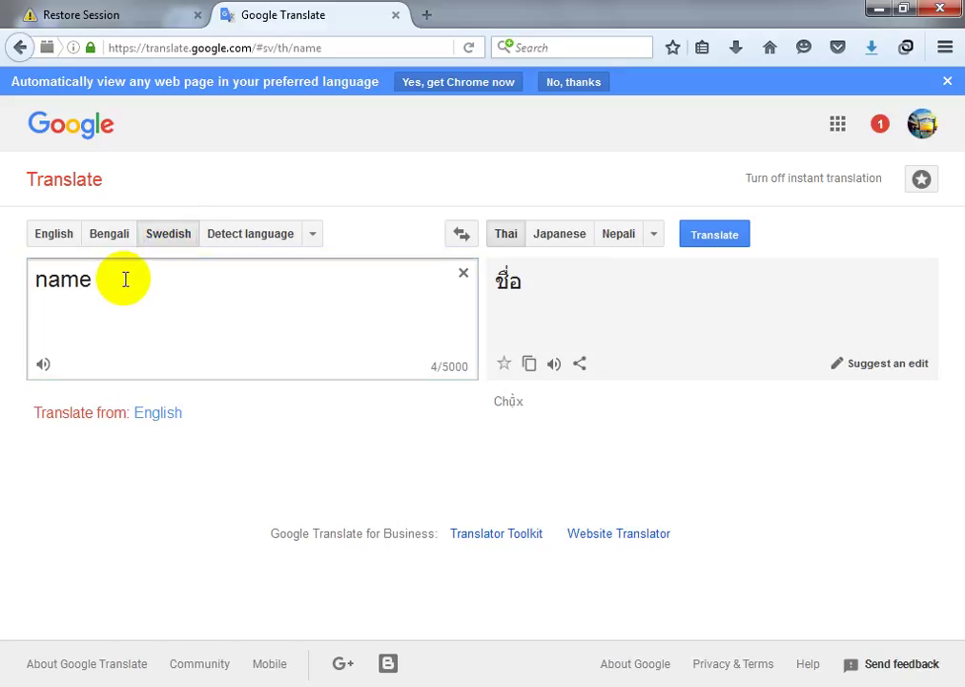
# Set the target language to English so 'name' translates as 'Name'.
pyautogui.click(84, 279)
pyautogui.doubleClick(84, 279)
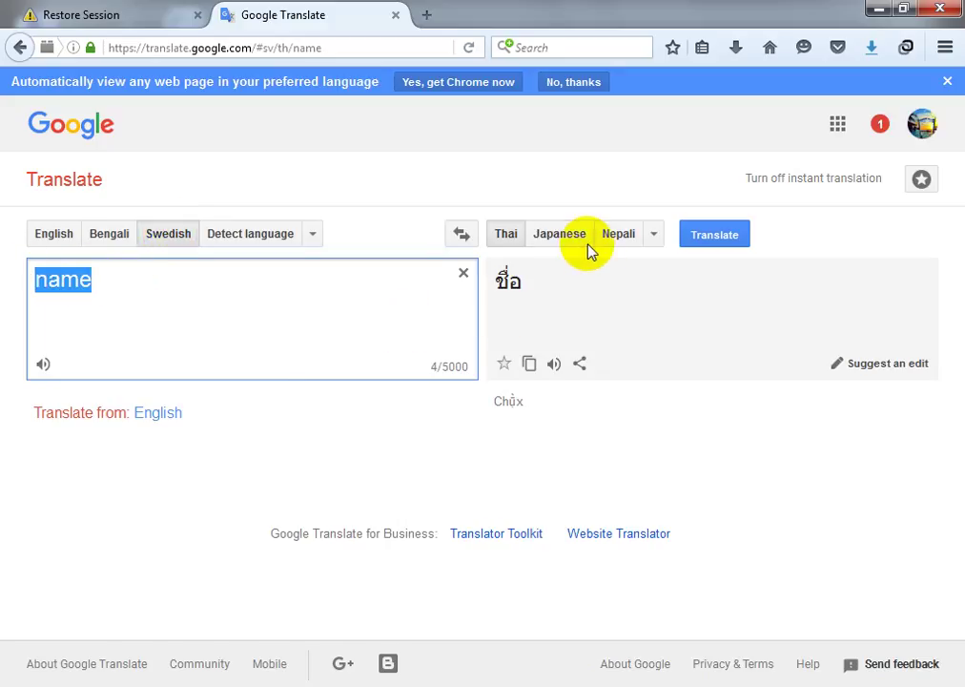
pyautogui.click(652, 239)
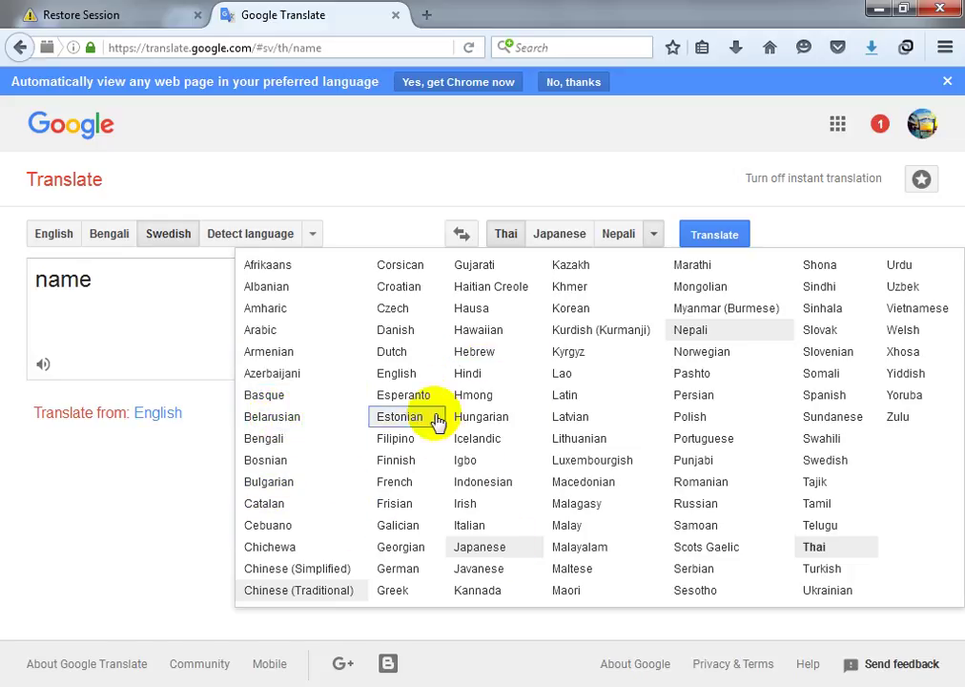
pyautogui.click(396, 373)
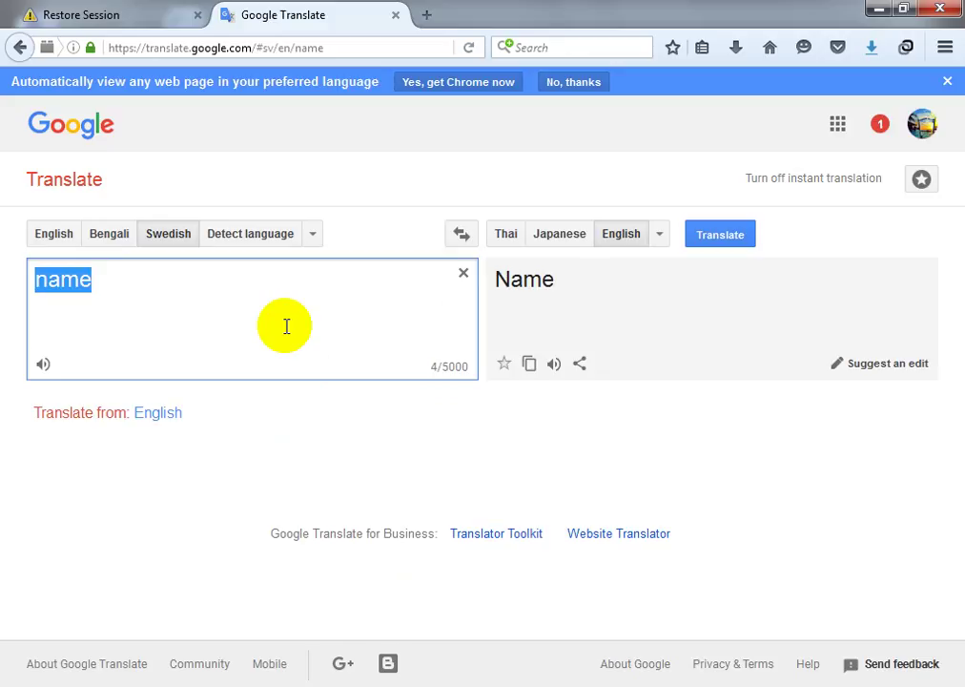
pyautogui.click(164, 244)
# Reverse the direction to translate 'name' from English into Swedish.
pyautogui.click(185, 282)
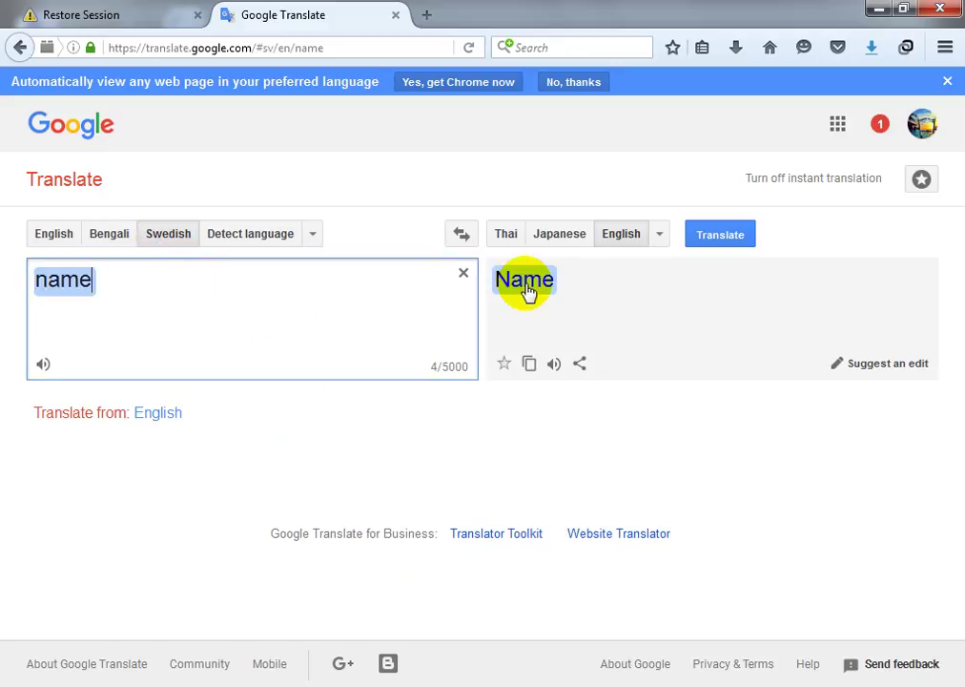
pyautogui.click(742, 236)
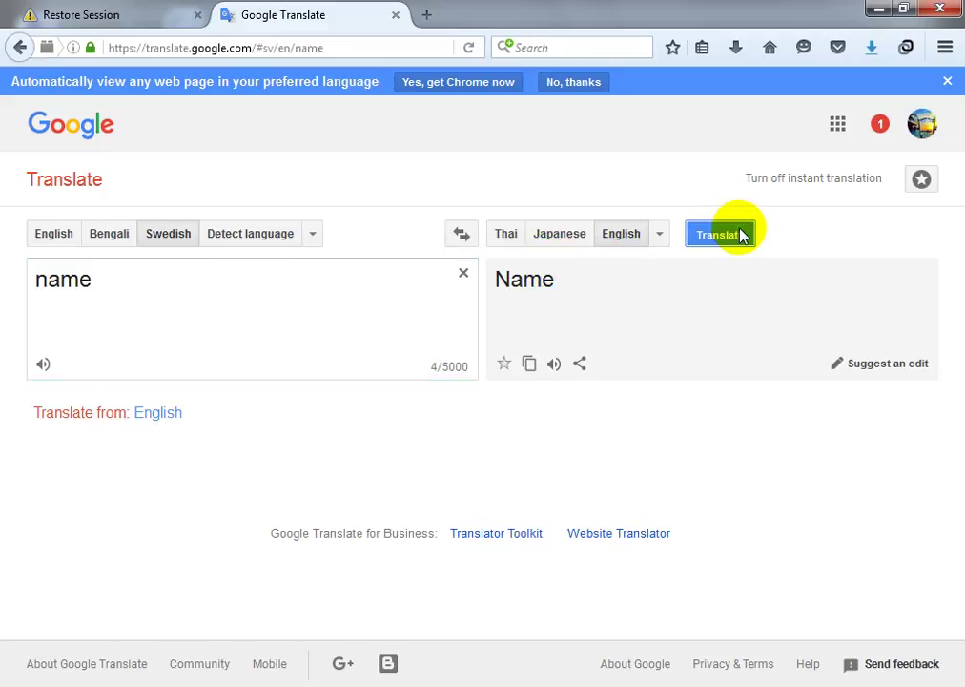
pyautogui.click(164, 412)
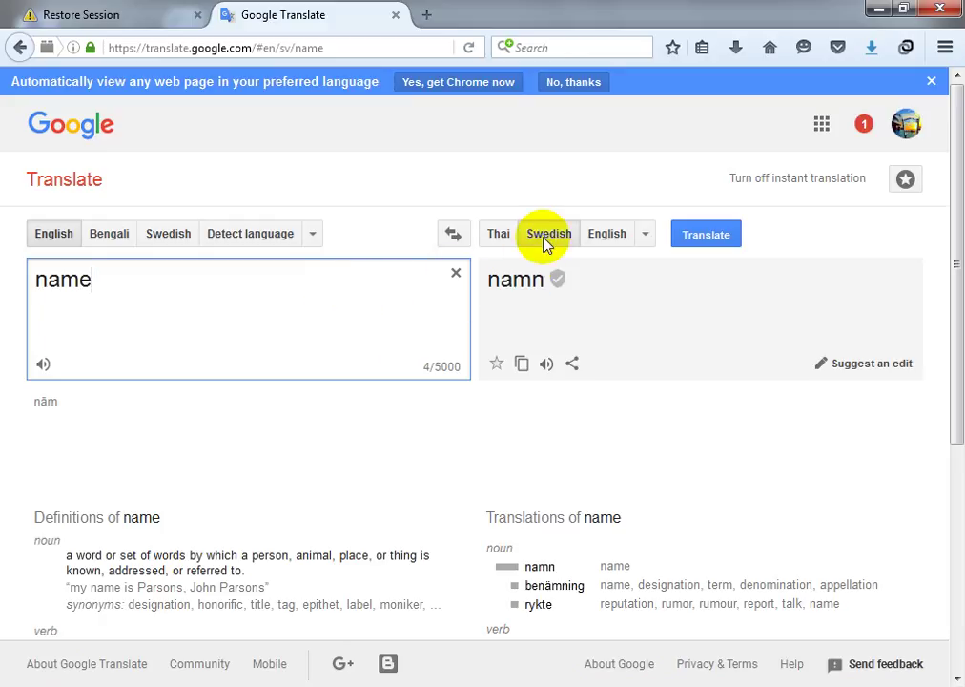
# Review the alternative Swedish translations of 'namn' and rerun the translation.
pyautogui.click(508, 279)
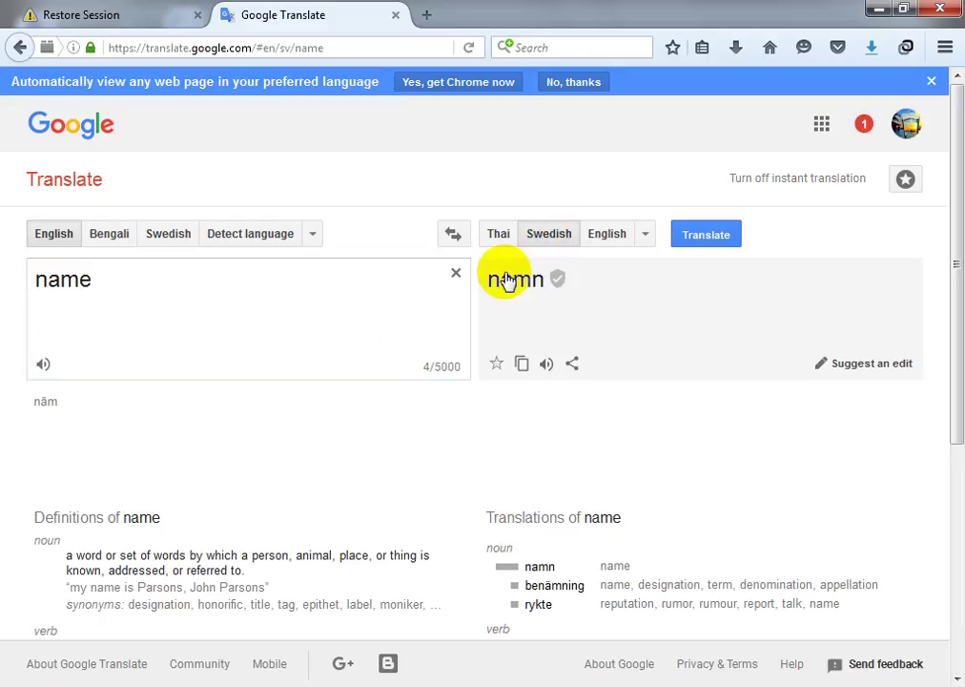
pyautogui.click(554, 300)
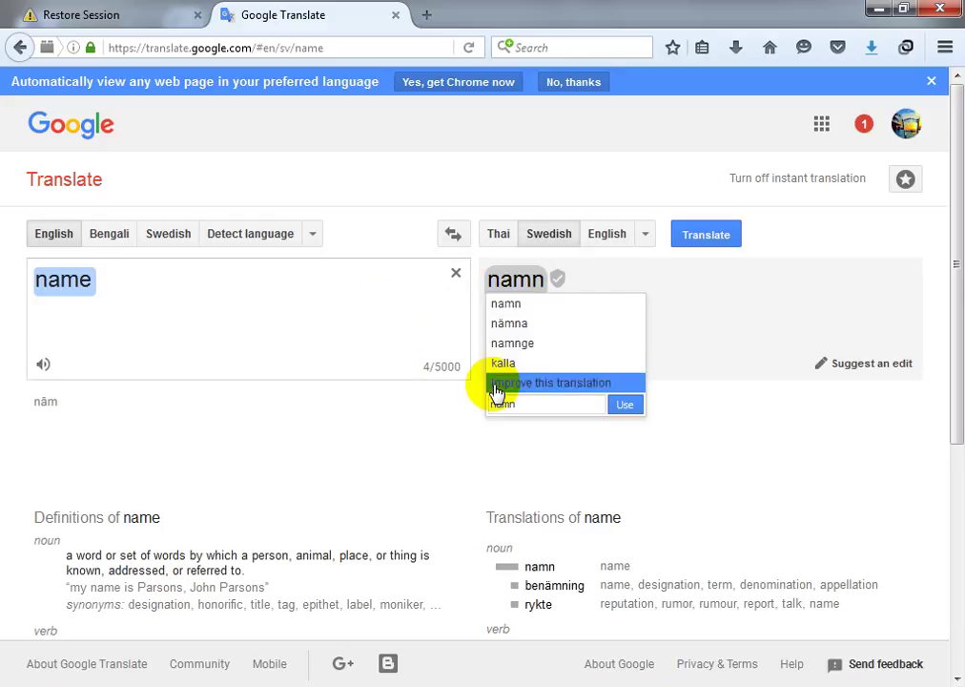
pyautogui.click(398, 339)
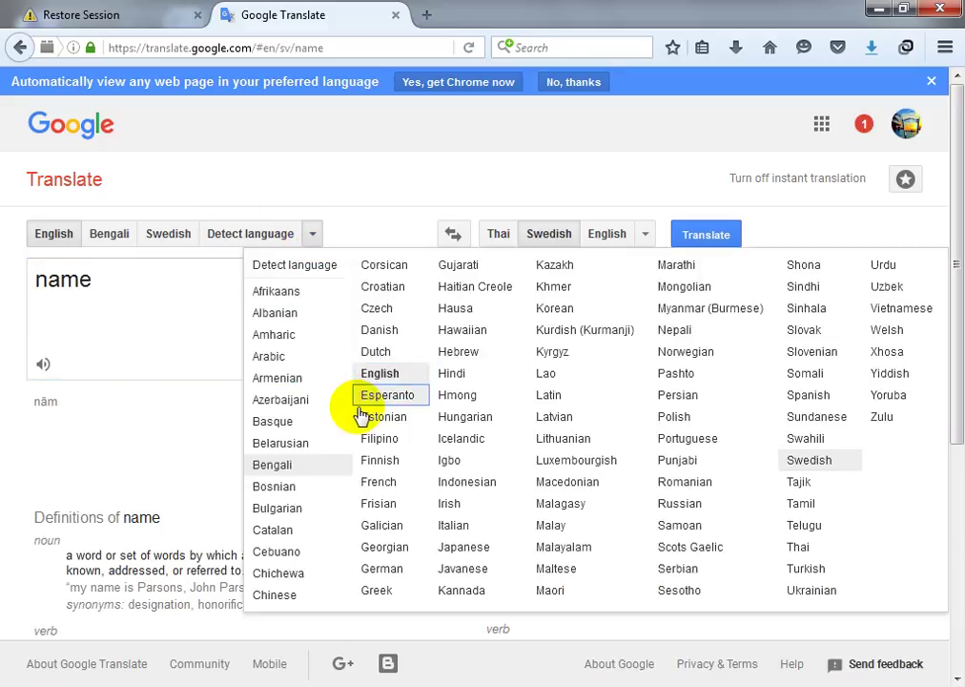
pyautogui.click(372, 373)
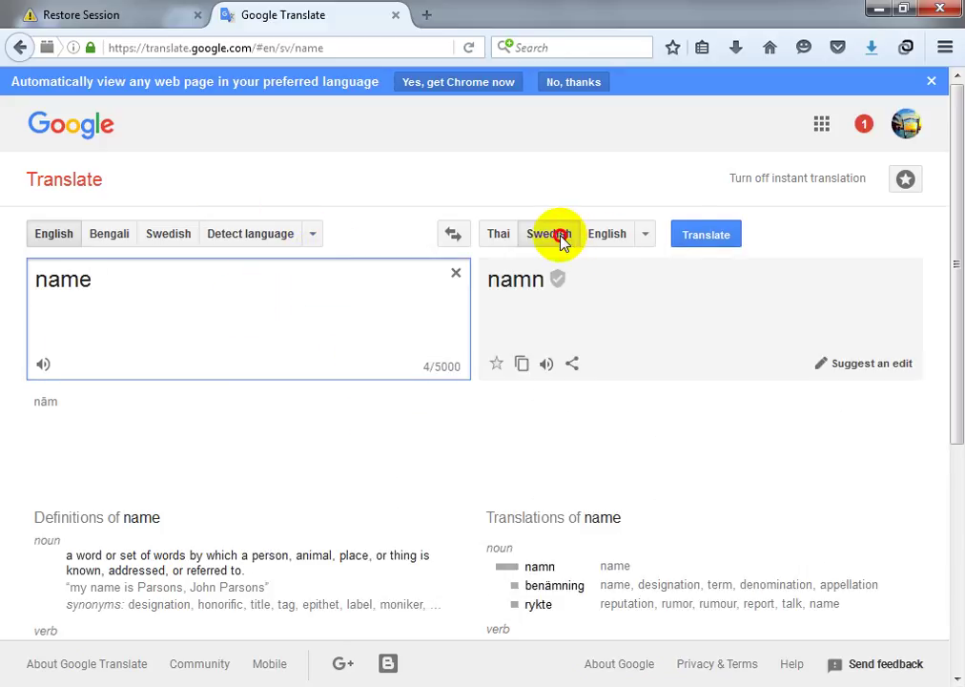
pyautogui.click(675, 233)
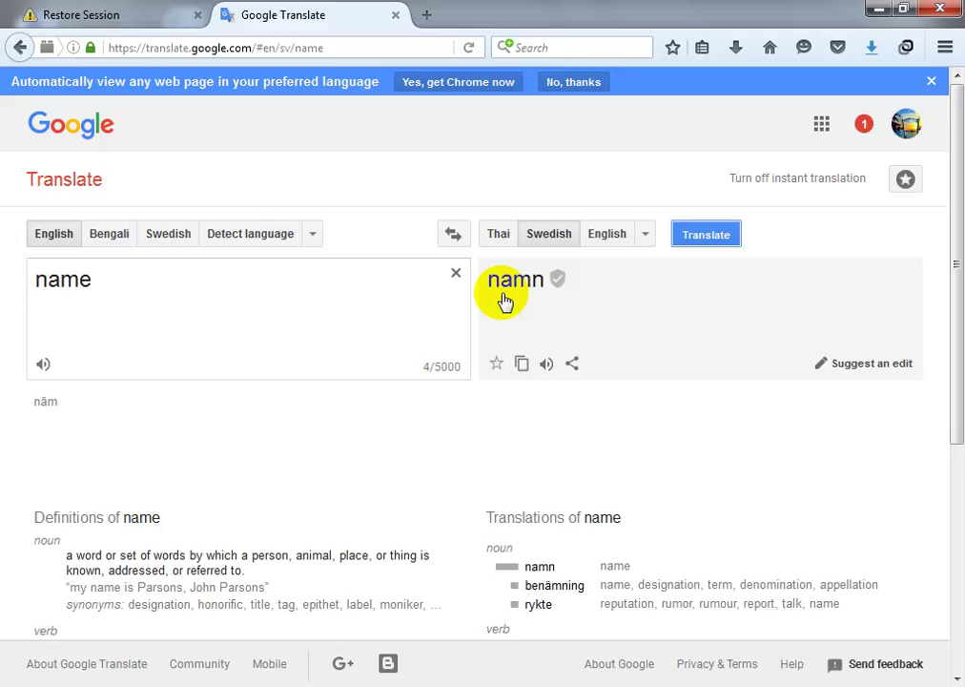
# Switch the target to Greek to get 'όνομα', view its alternatives, then select the page address.
pyautogui.click(646, 240)
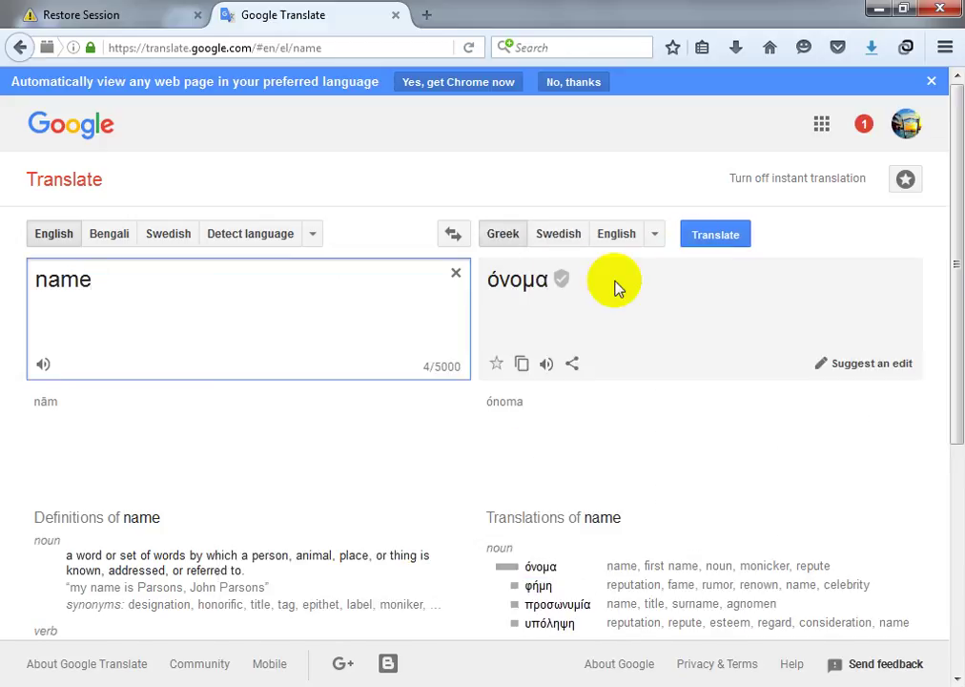
pyautogui.click(525, 283)
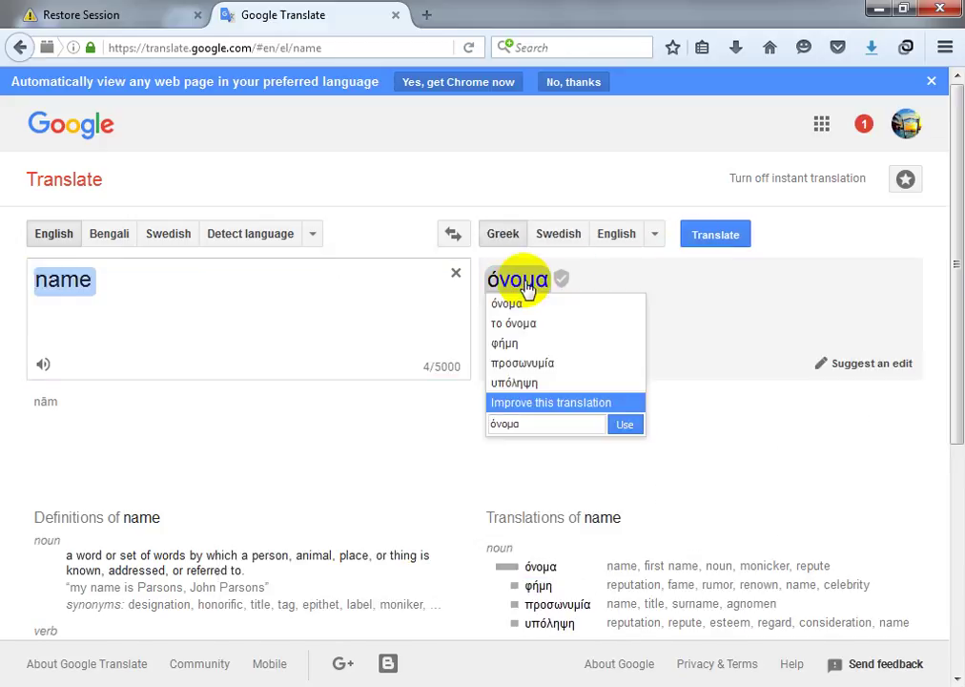
pyautogui.click(279, 342)
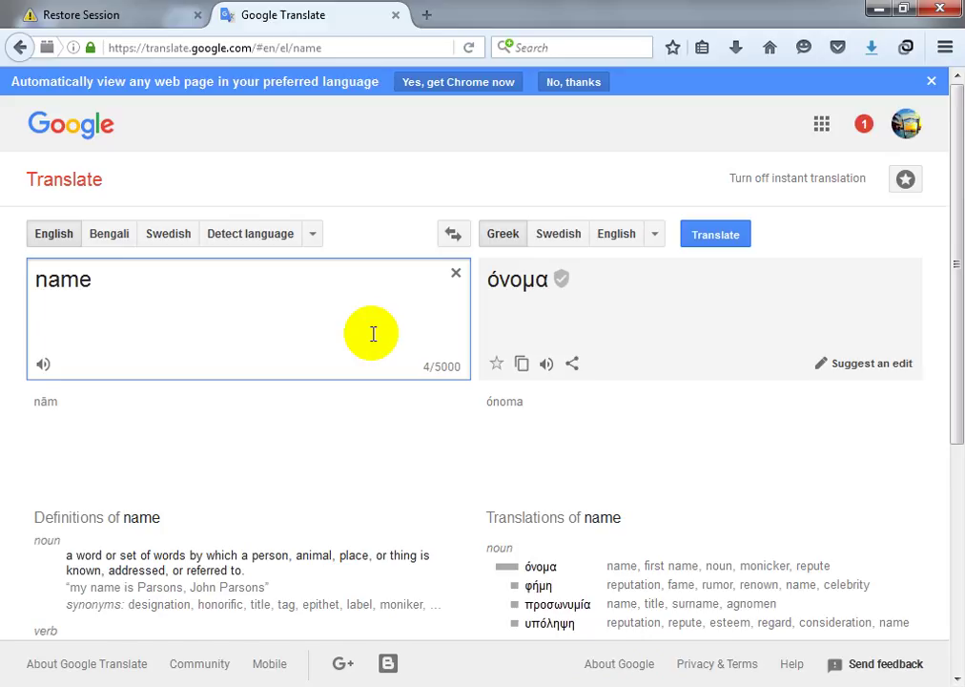
pyautogui.click(134, 50)
pyautogui.click(134, 49)
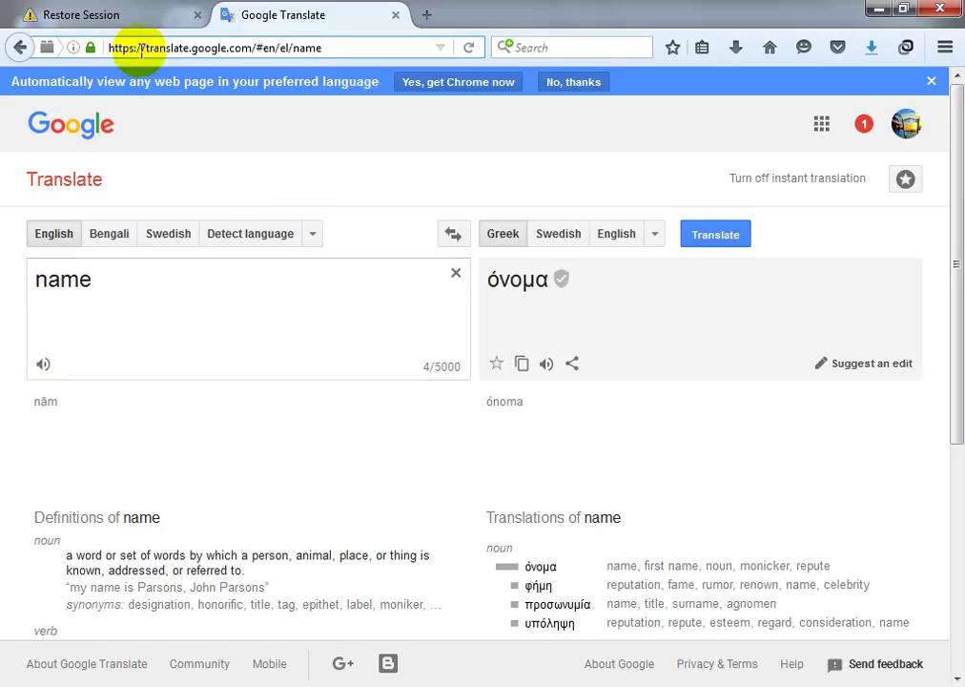